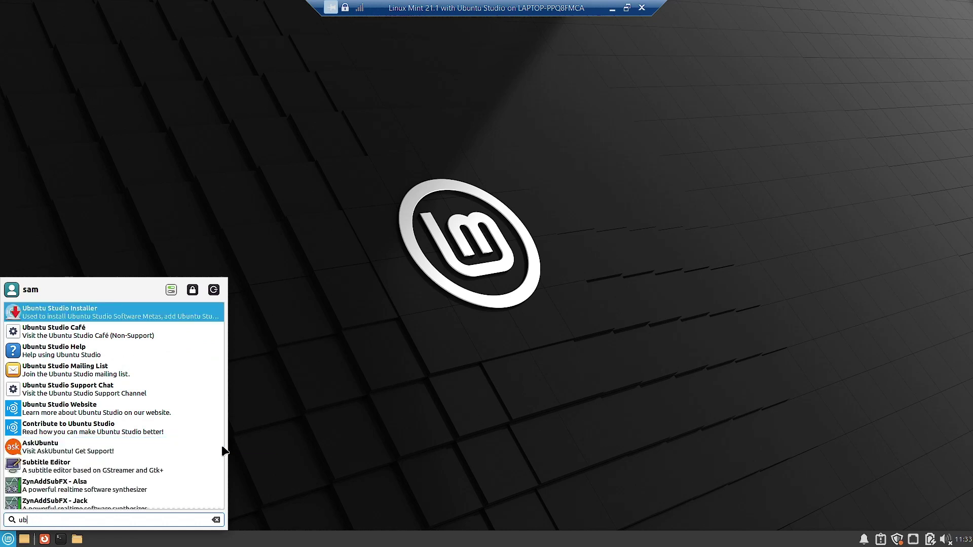
Dismiss the Update Manager context menu, browse the Audio Production apps and launch Studio Controls
right_click(191, 462)
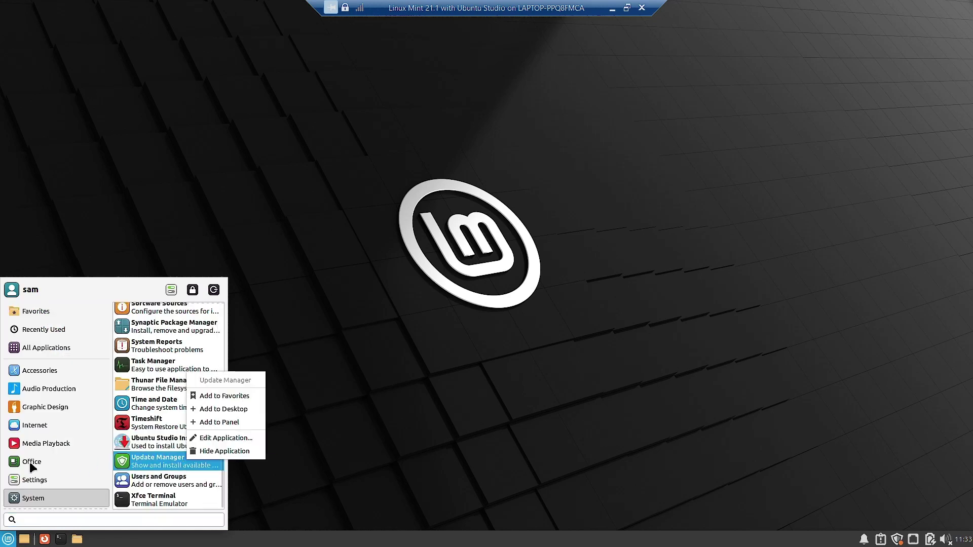
click(60, 391)
click(59, 391)
scroll(211, 420, down, 10)
scroll(210, 424, down, 6)
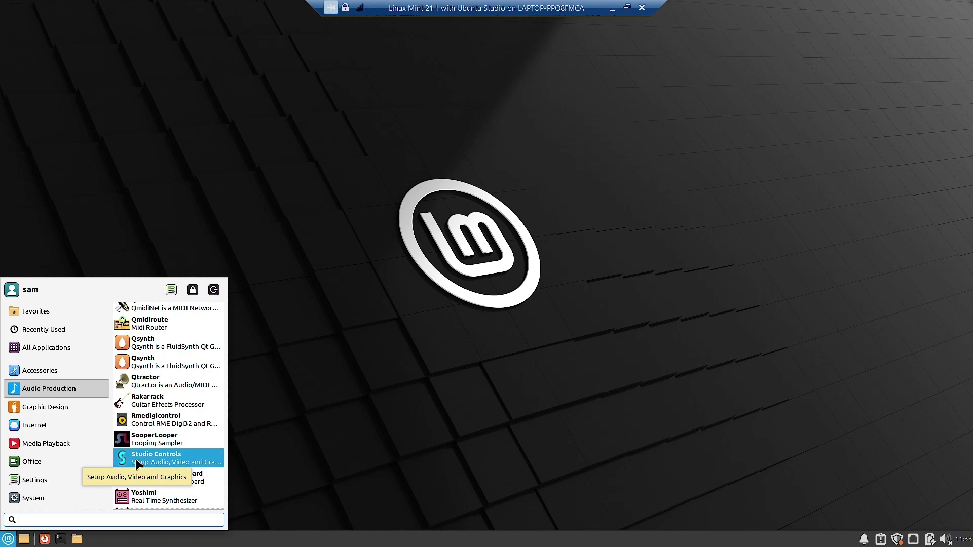
click(138, 460)
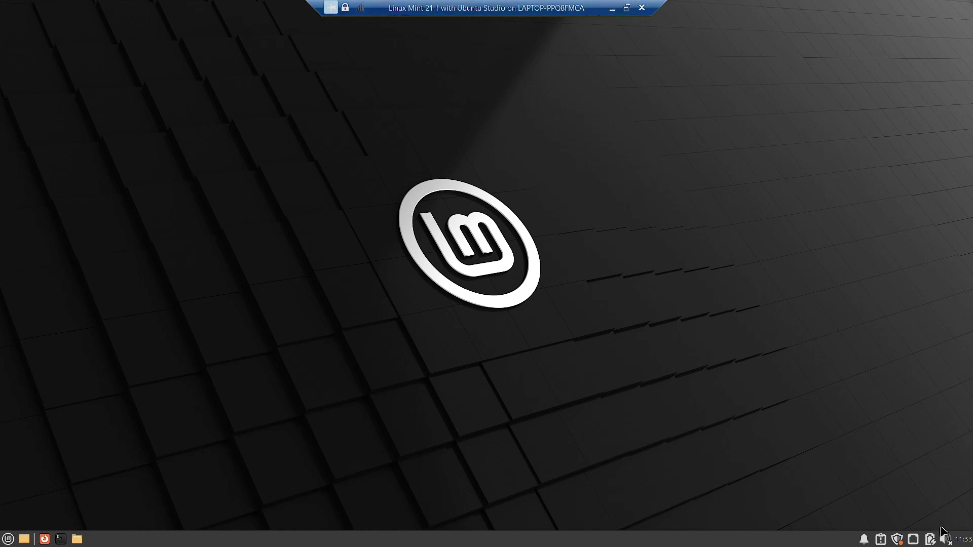
Install the 4 selected updates (24 MB, incl. qjackctl, ubuntustudio-installer) and accept the extra packages
click(896, 540)
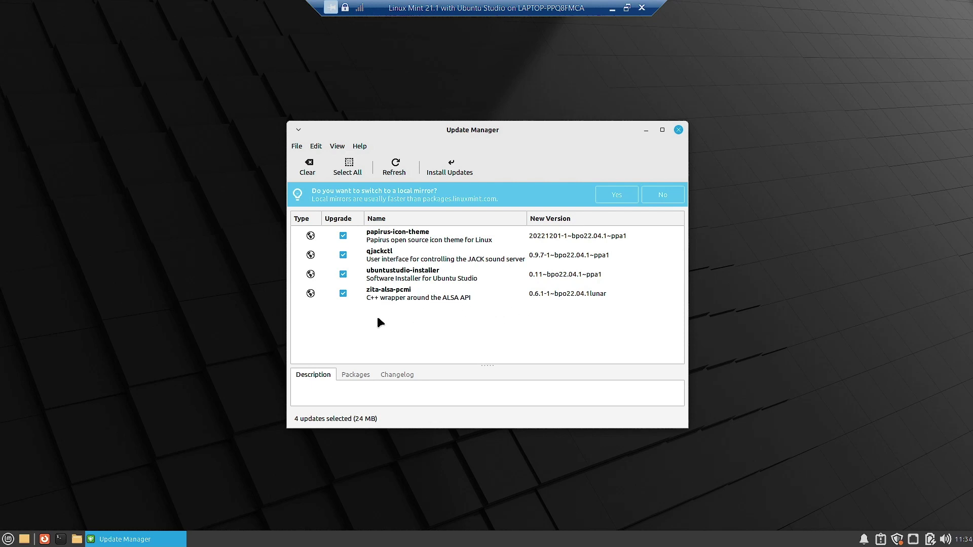
click(450, 166)
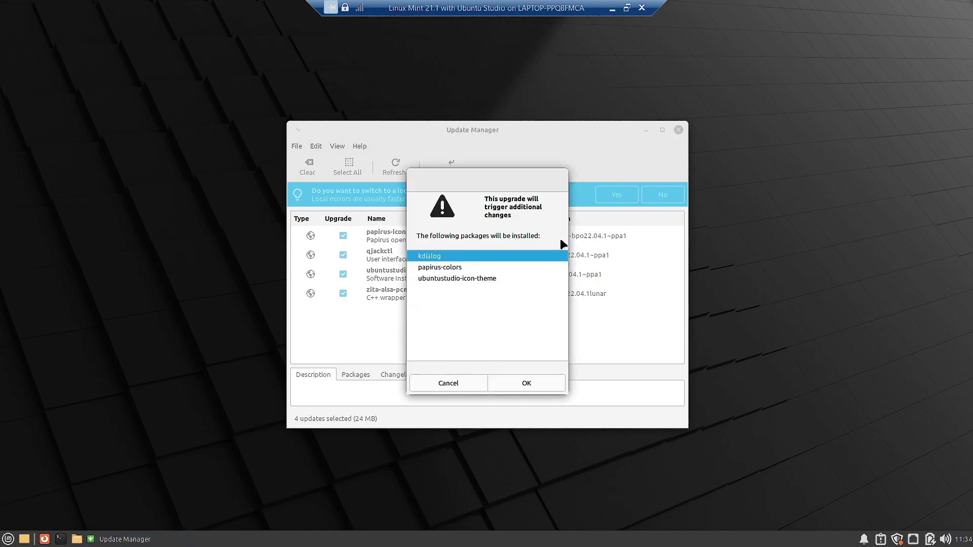
click(527, 385)
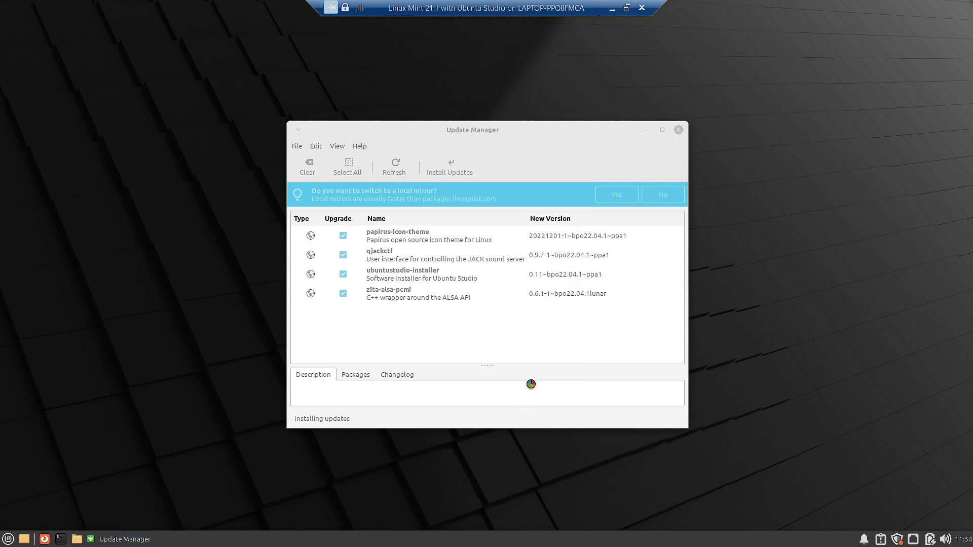
Authorise with the account password and follow the progress and details log until installation completes
text(••••••)
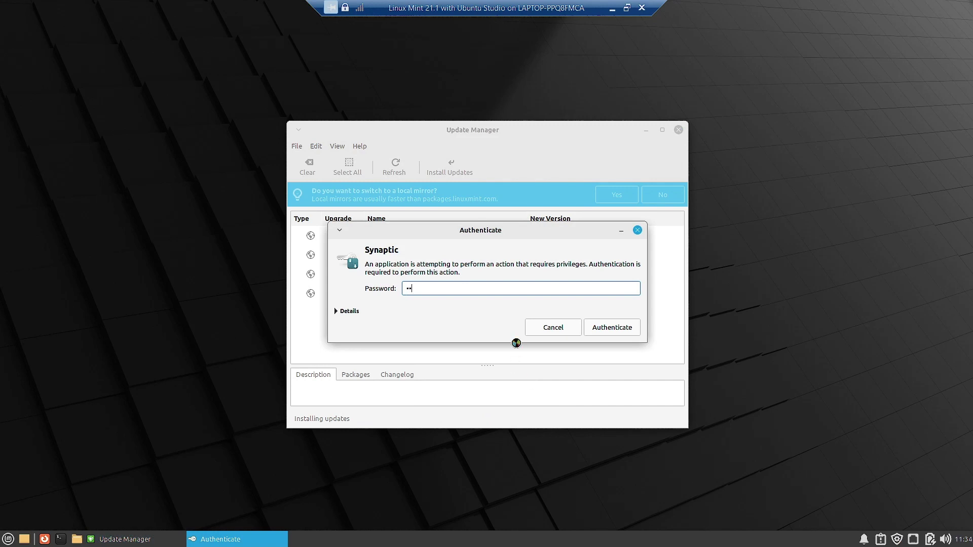
key(Return)
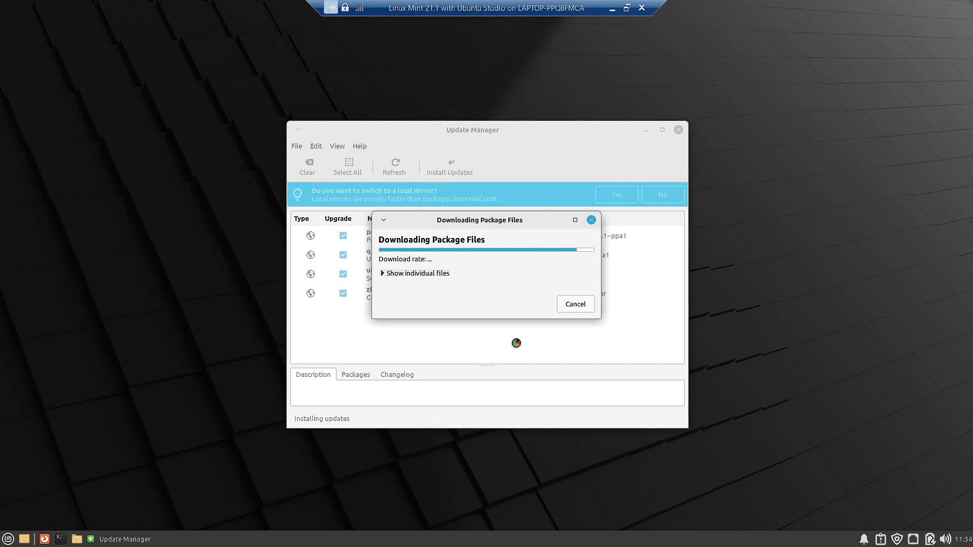
drag(481, 221, 706, 230)
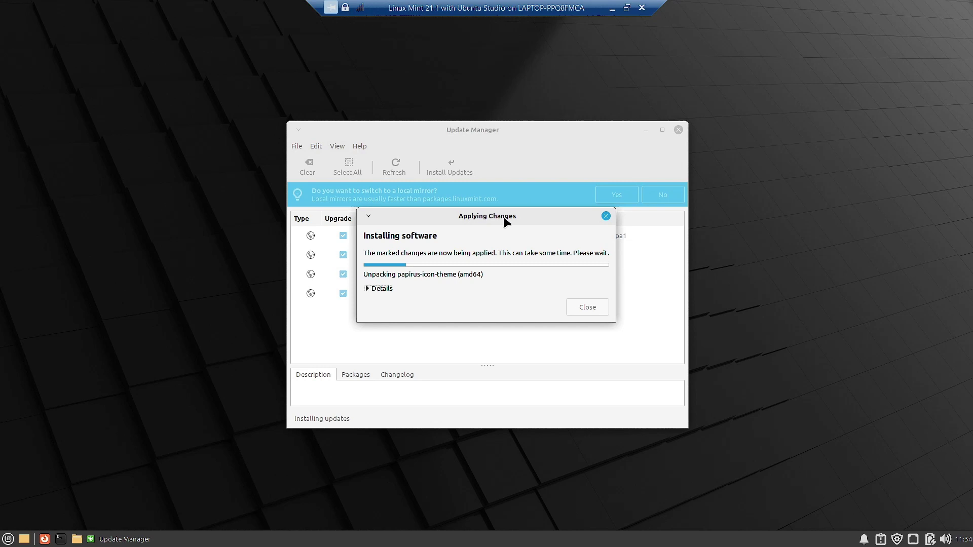
drag(506, 221, 716, 238)
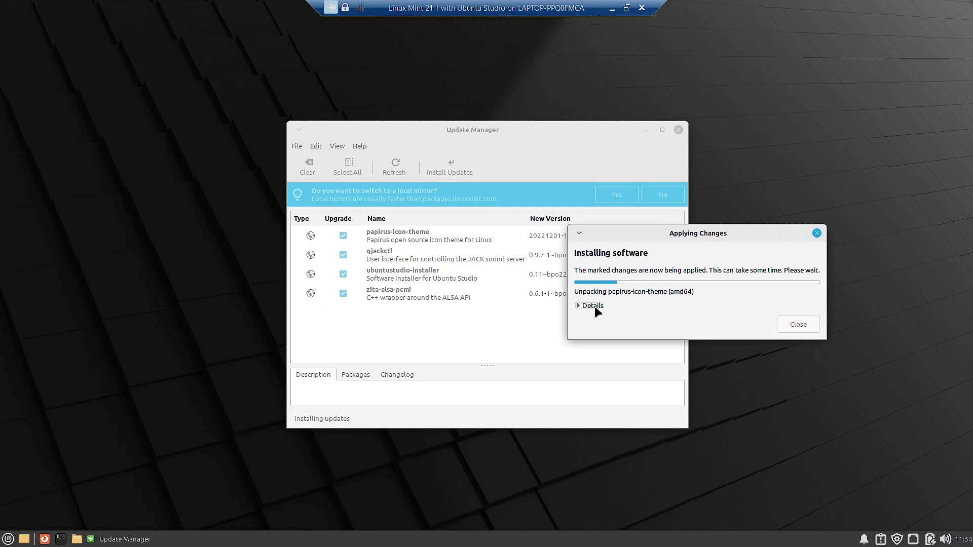
click(579, 306)
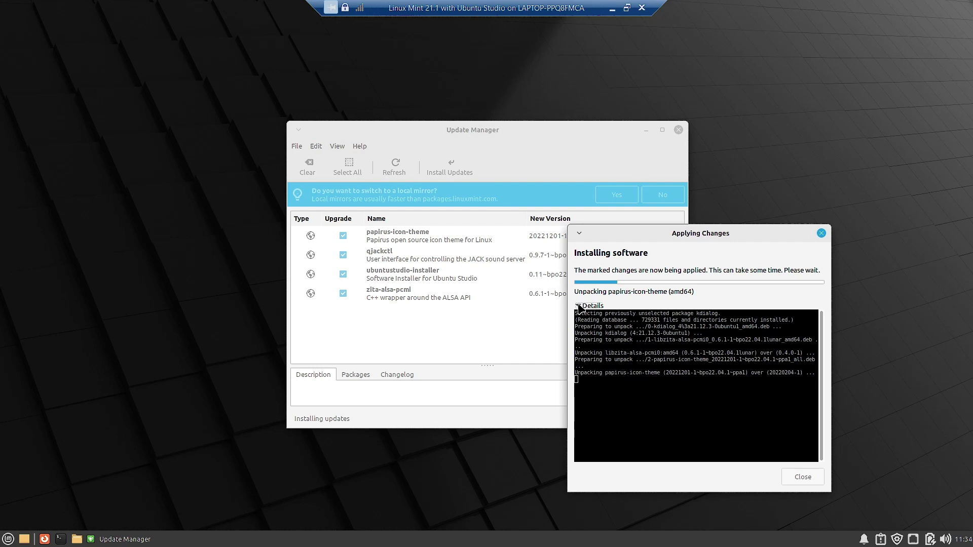
drag(688, 234, 726, 142)
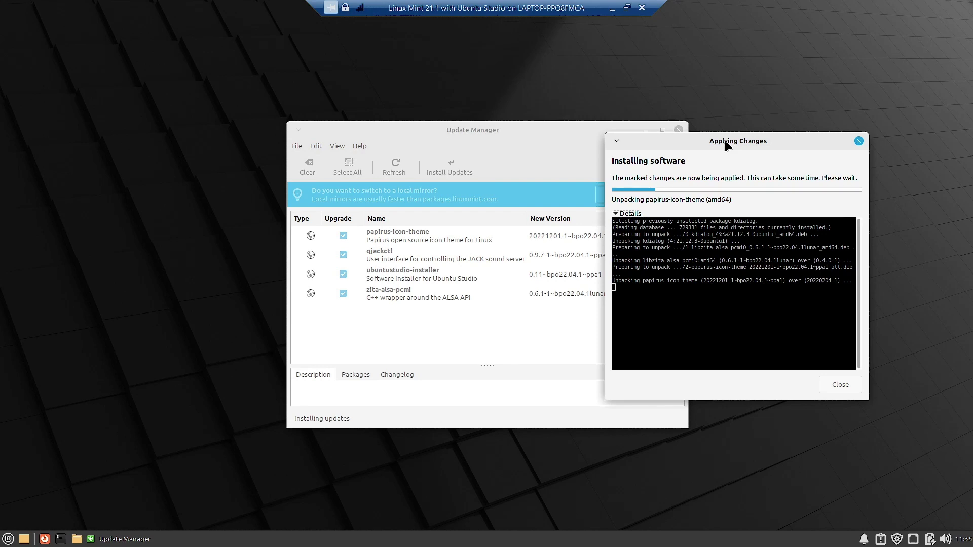
drag(727, 145, 731, 148)
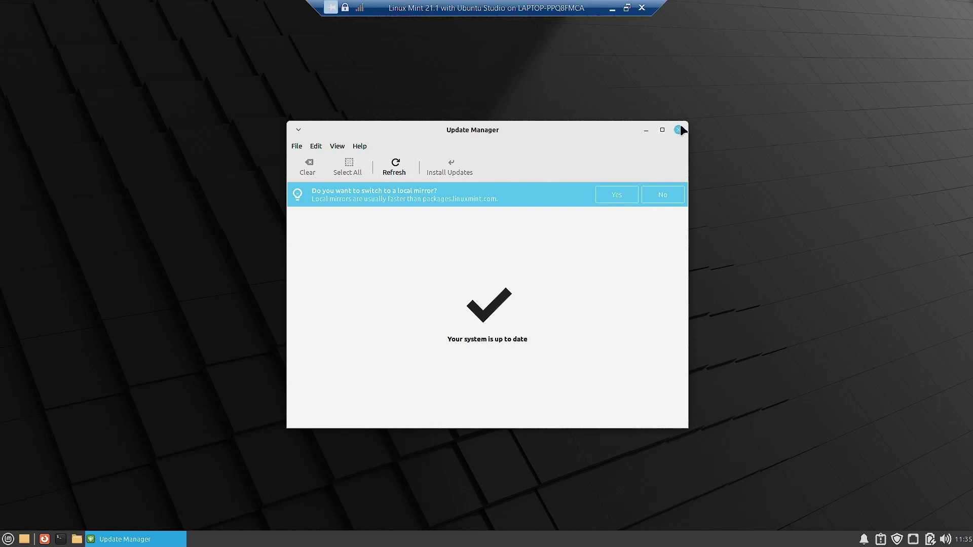
Close Update Manager and launch the Ubuntu Studio Feature Uninstaller via a menu search for 'ubuntu'
click(680, 129)
click(8, 538)
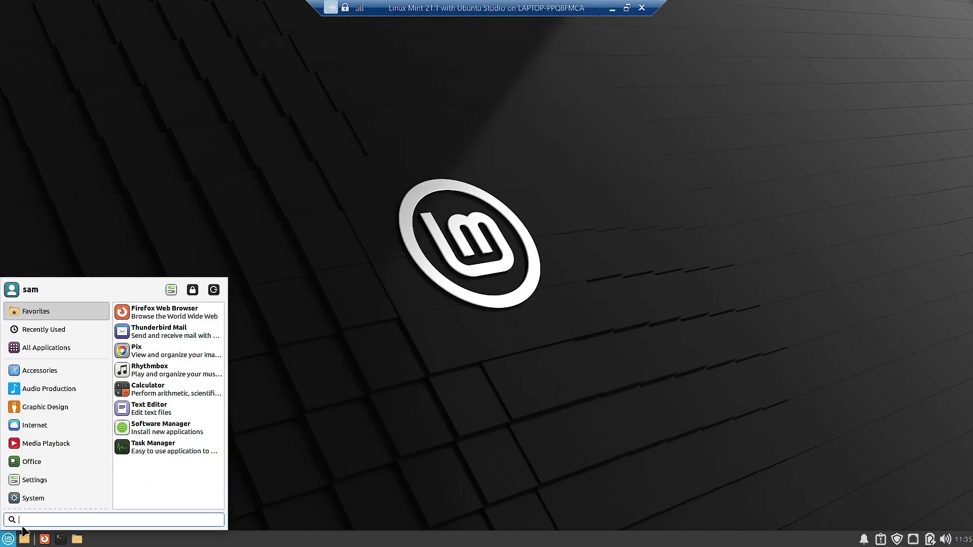
text(ubuntu)
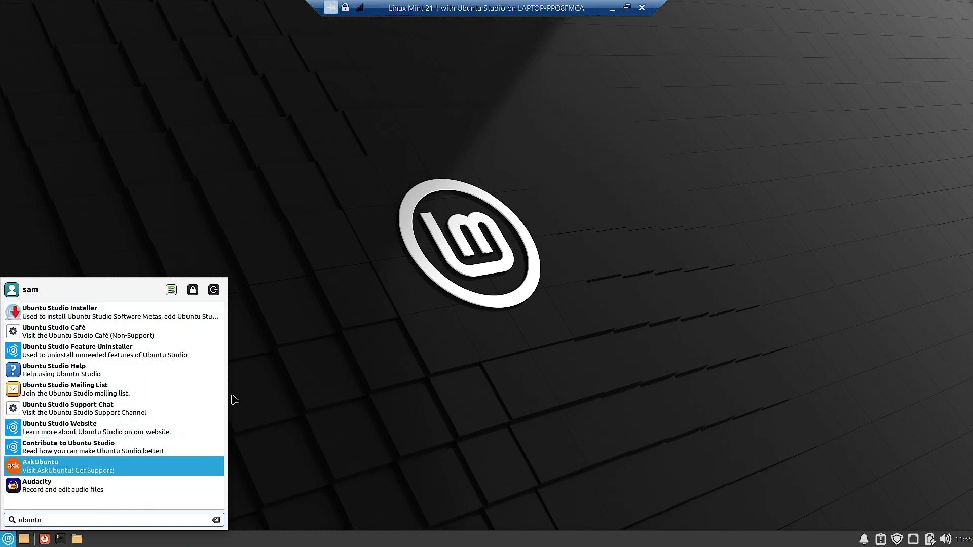
click(104, 355)
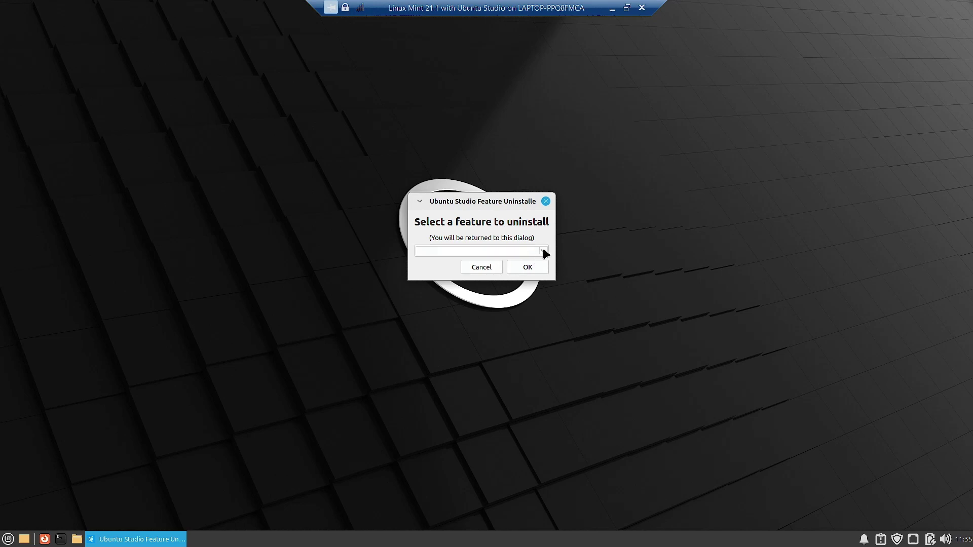
Review the features list, ubuntustudio-audio to ubuntustudio-video, and close the uninstaller without choosing one
click(544, 248)
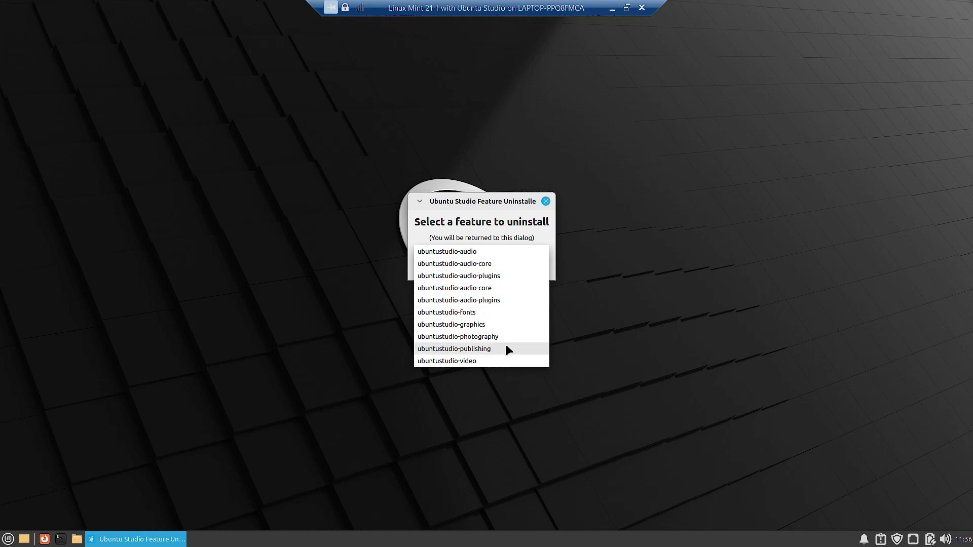
click(652, 298)
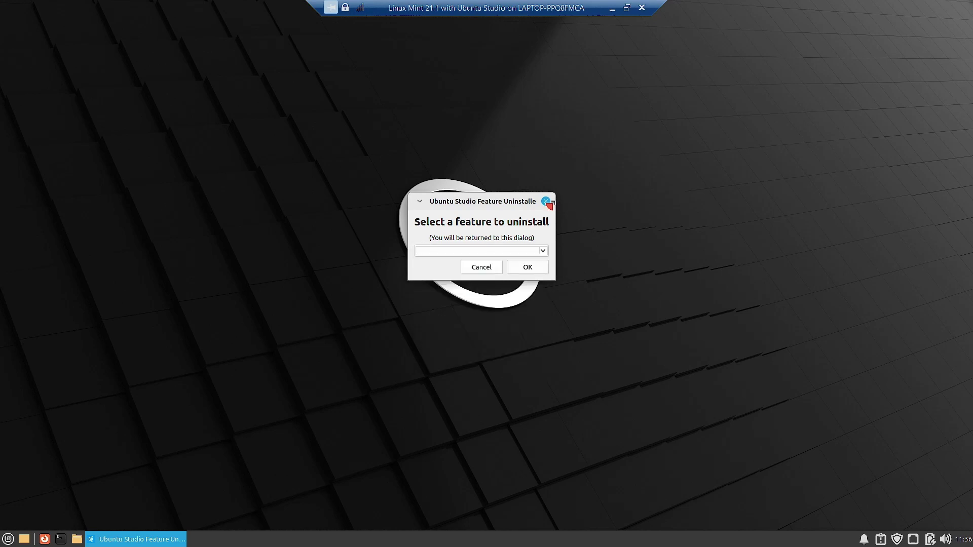
click(546, 202)
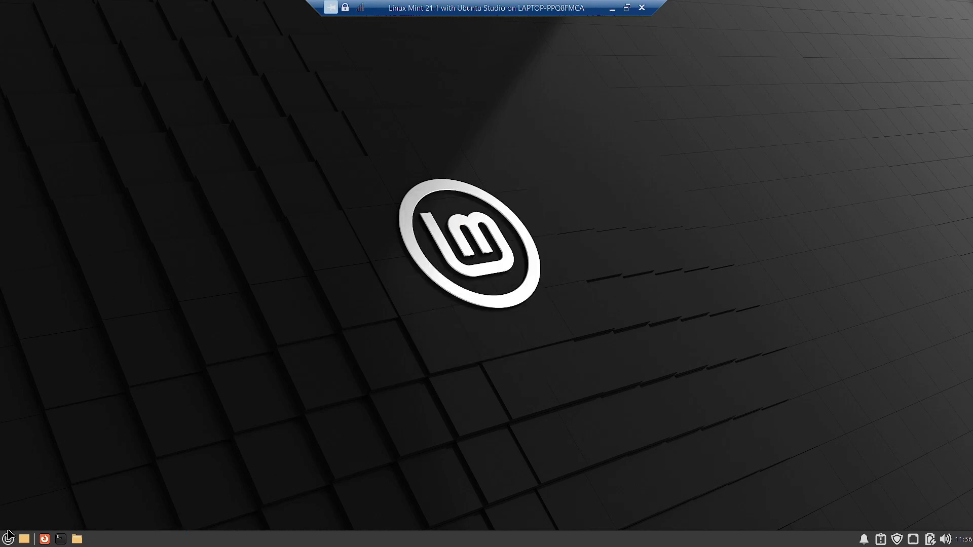
Browse the Audio Production and Settings categories in the Whisker menu
click(8, 537)
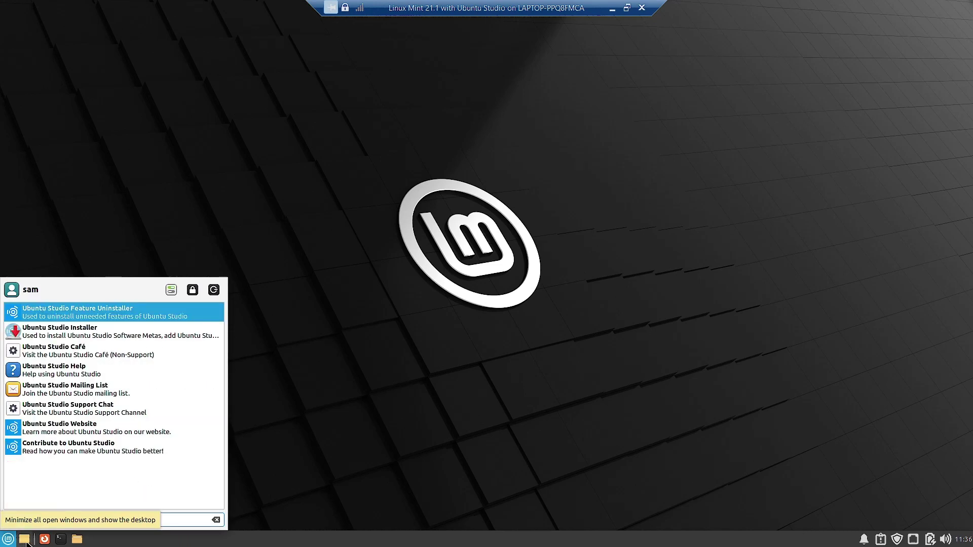
click(393, 401)
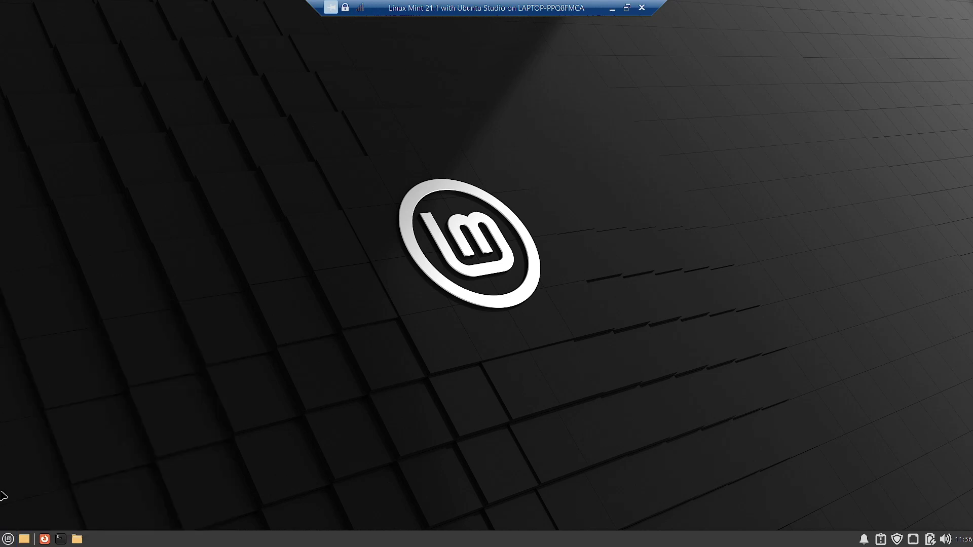
click(8, 538)
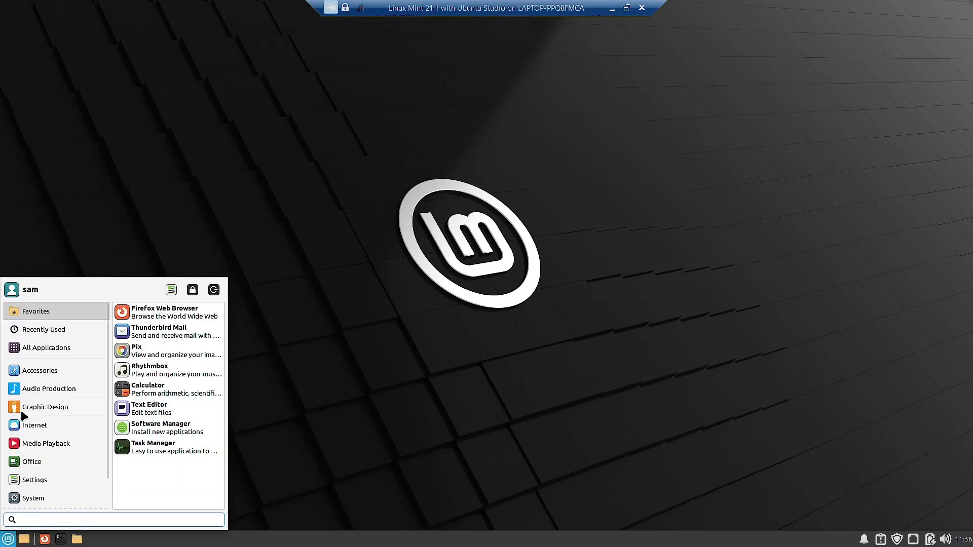
mouse_move(47, 391)
scroll(197, 459, down, 20)
scroll(199, 373, up, 3)
click(183, 369)
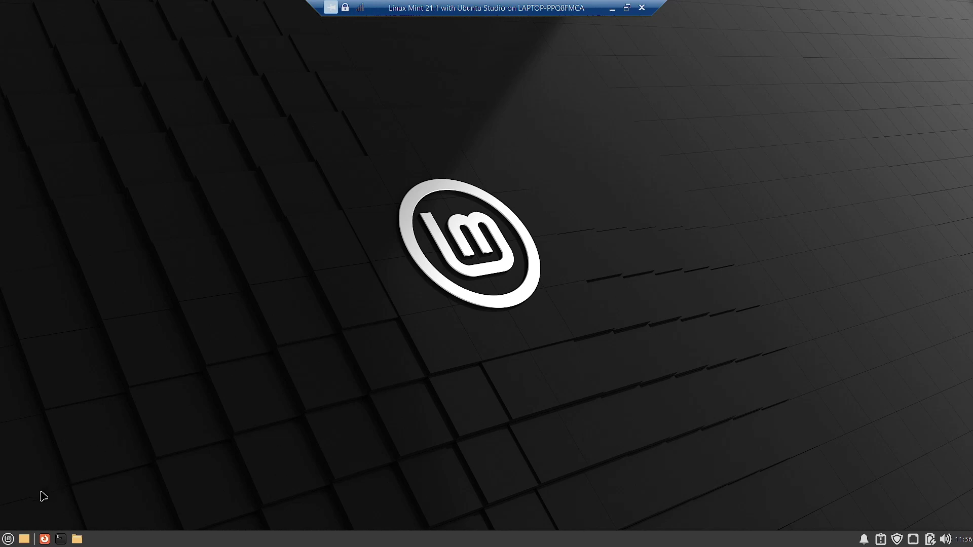
Bring up the log-out dialog from the Whisker menu
click(7, 539)
mouse_move(56, 480)
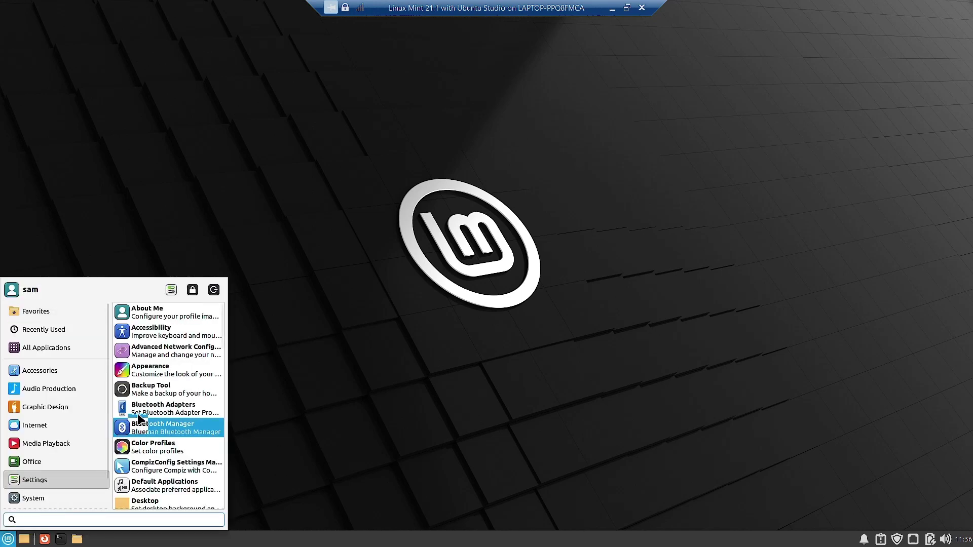
click(213, 289)
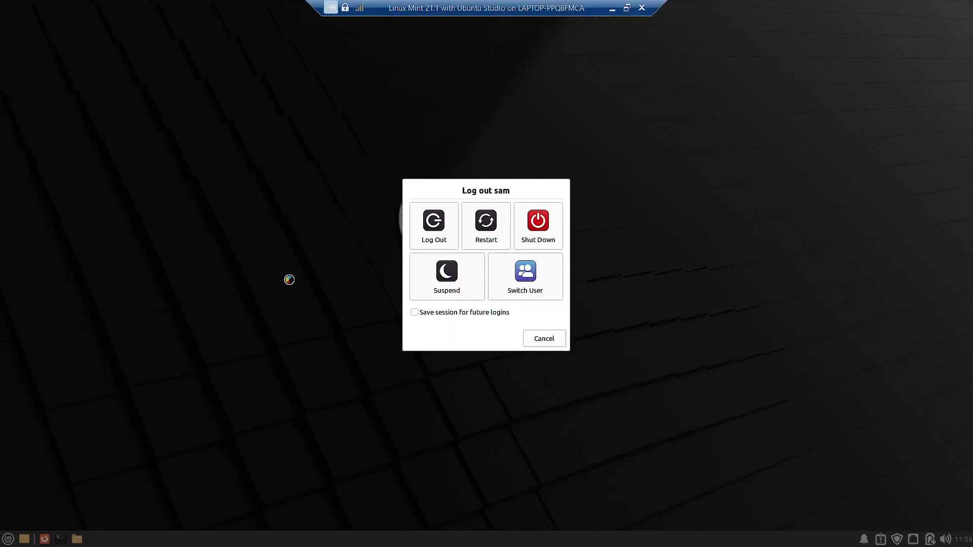
Restart the machine, log back in with the password, and close the Welcome window
click(494, 241)
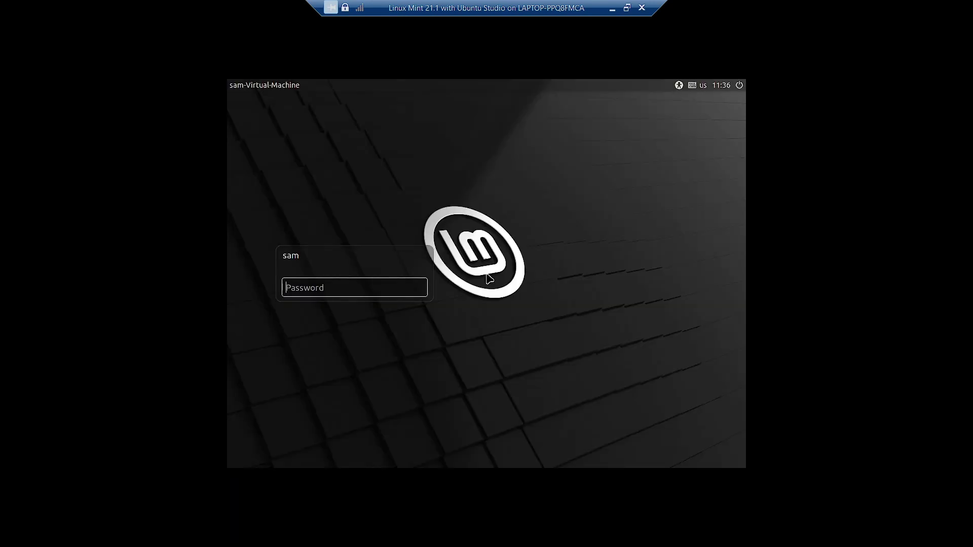
text(s)
key(Return)
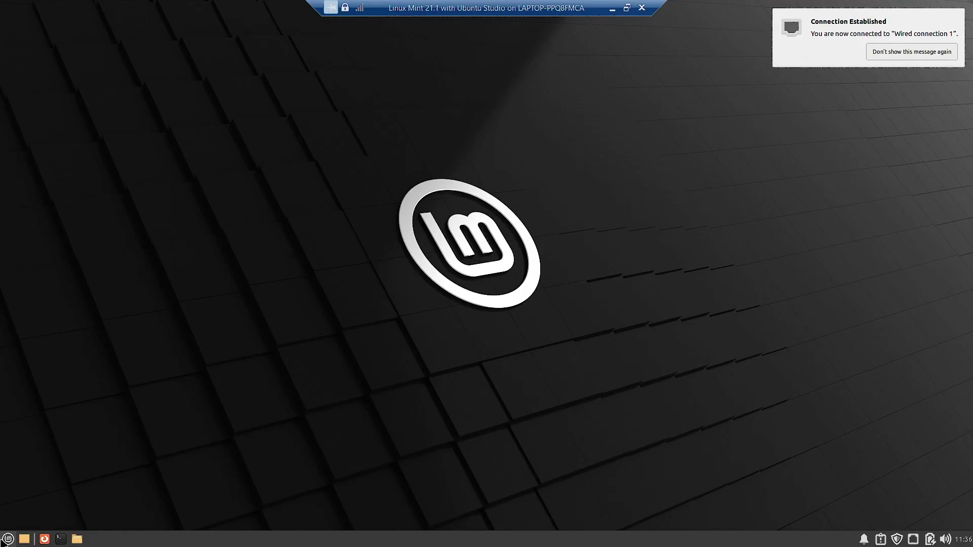
click(4, 539)
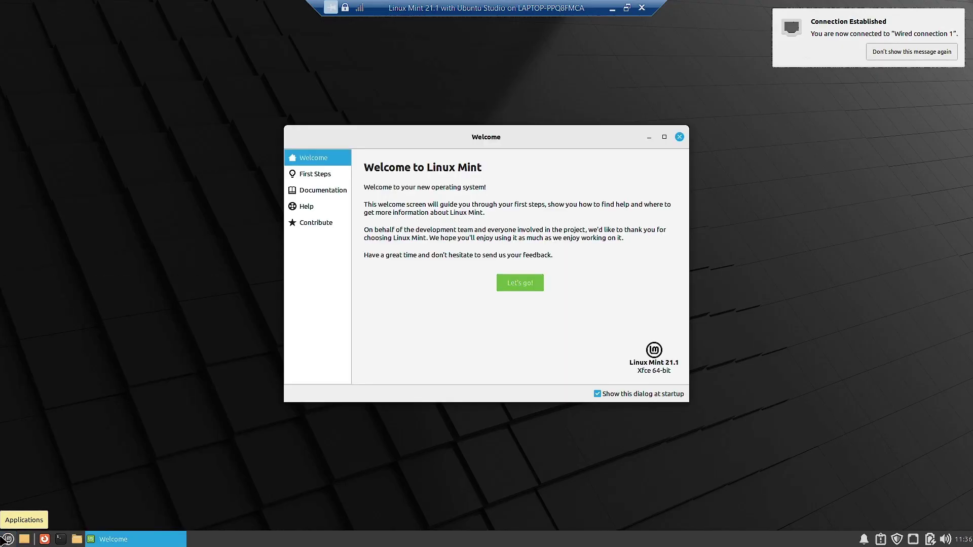
click(679, 138)
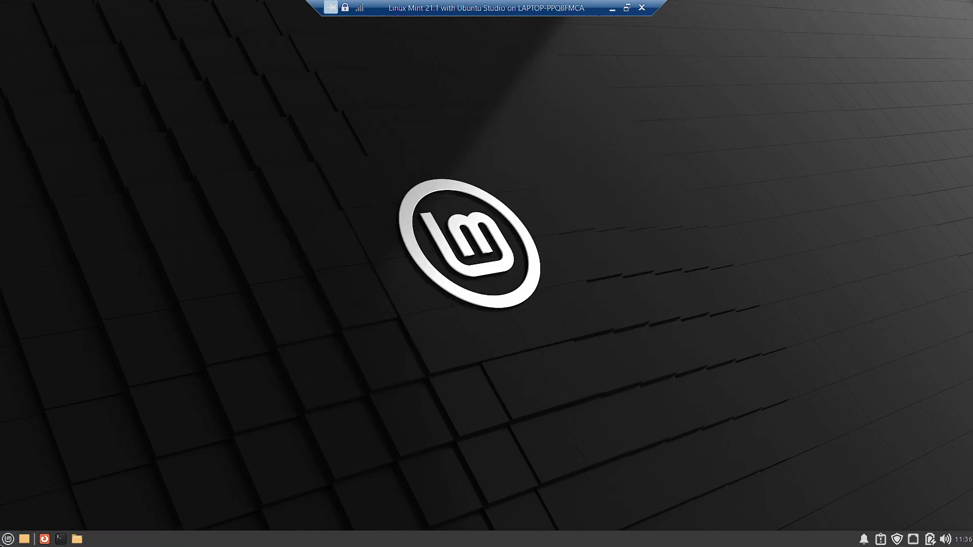
Launch Studio Controls from Audio Production, then reopen the menu to show the Ubuntu Studio Information category
click(8, 538)
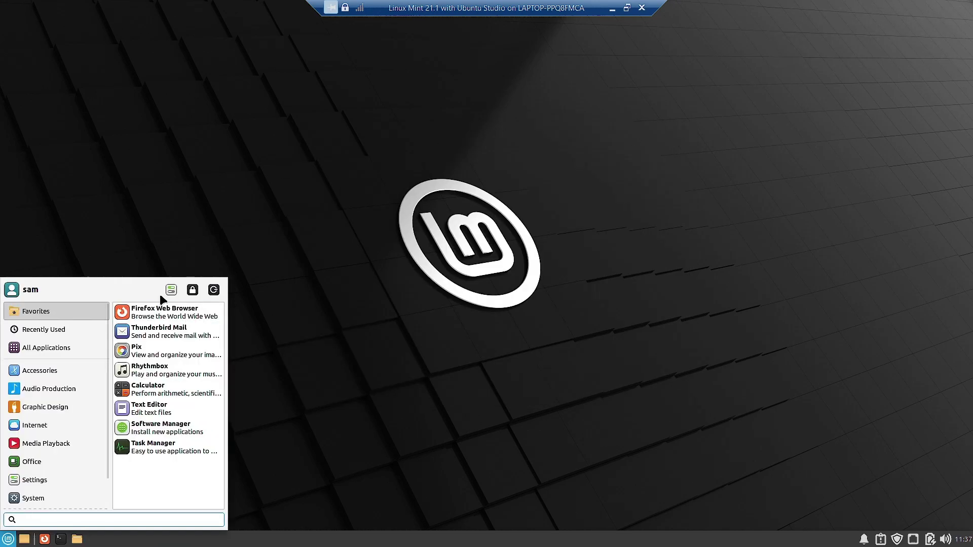
click(55, 391)
scroll(210, 406, down, 15)
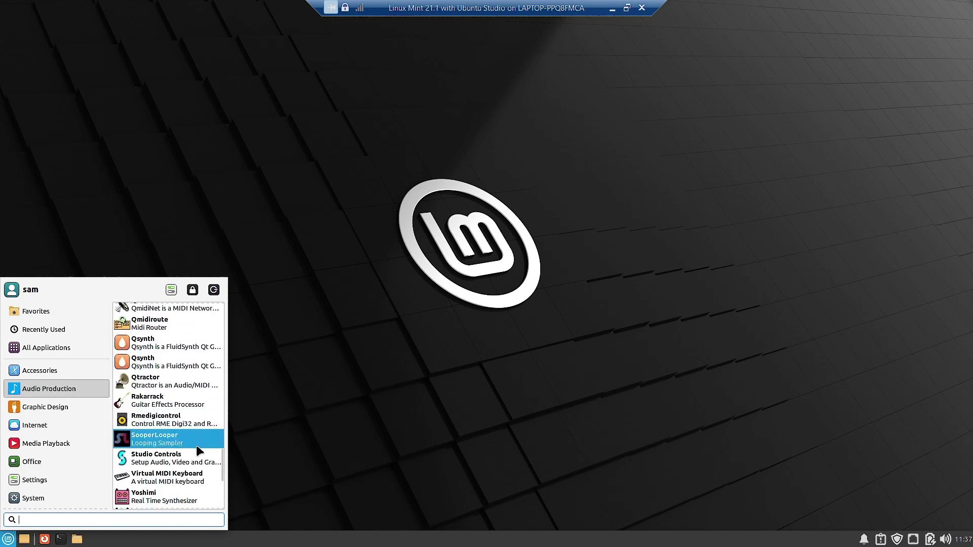
click(173, 464)
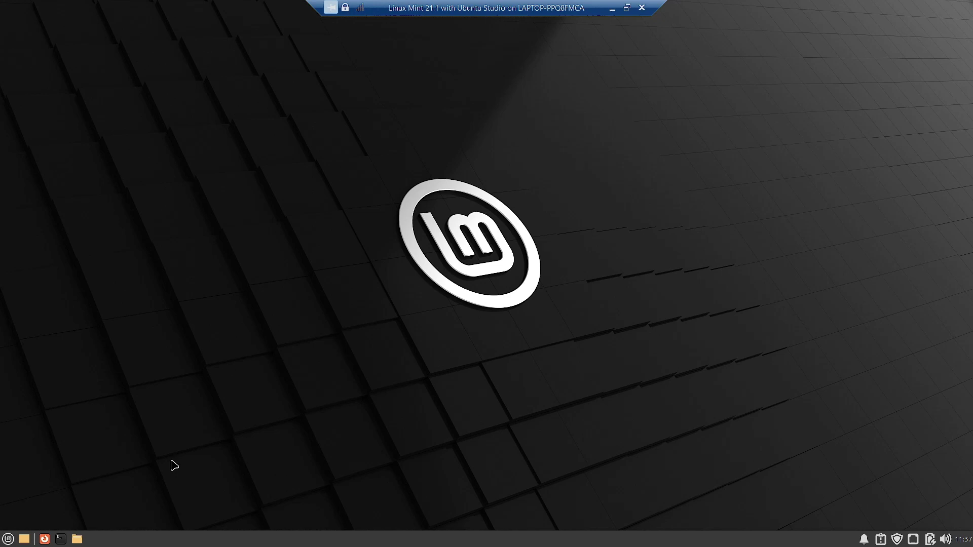
click(13, 540)
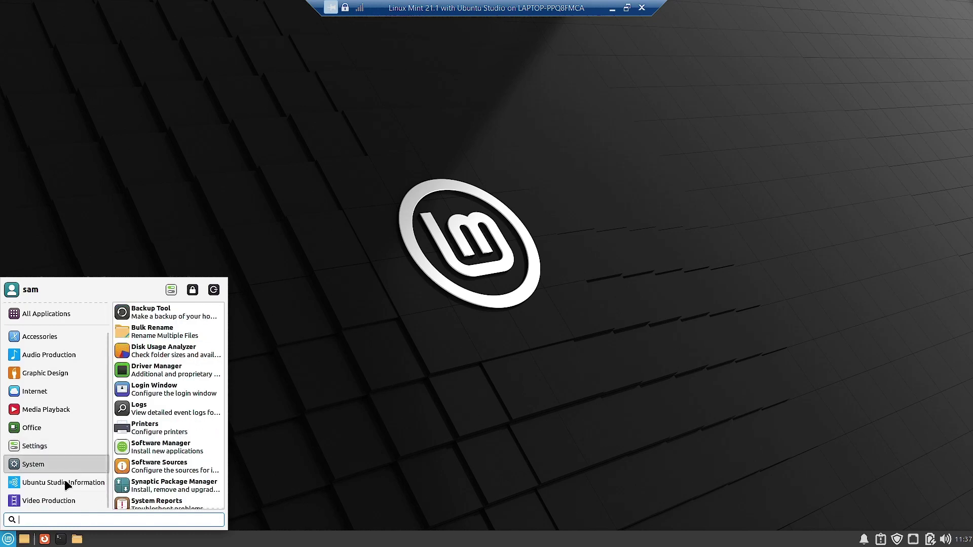
mouse_move(66, 485)
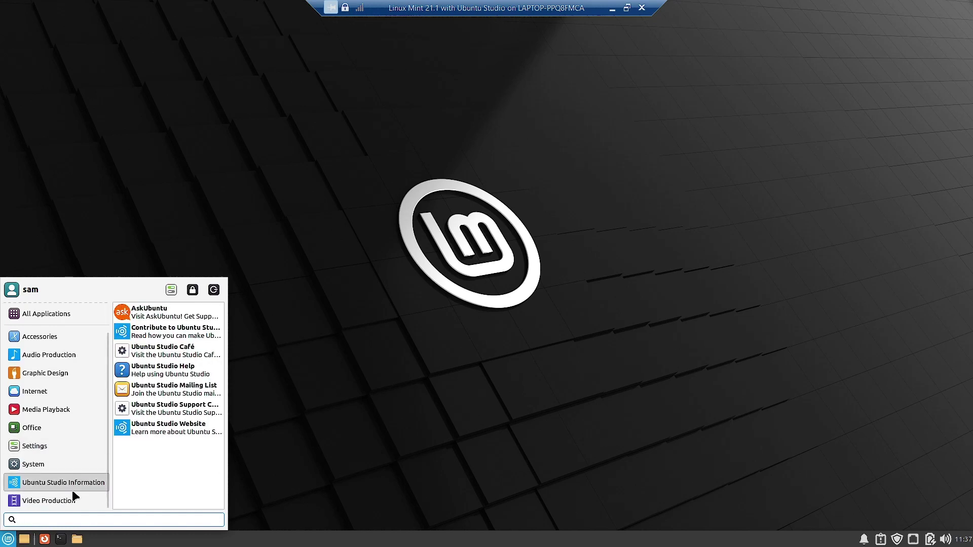